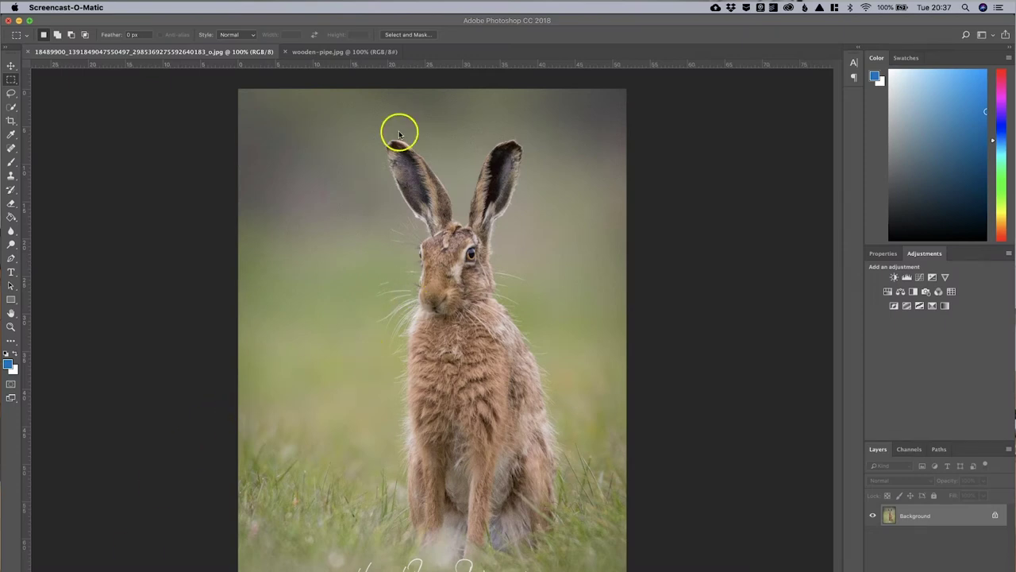
Switch to the wooden-pipe.jpg document and zoom in to about 235%
{"action": "left_click", "coordinate": [352, 56]}
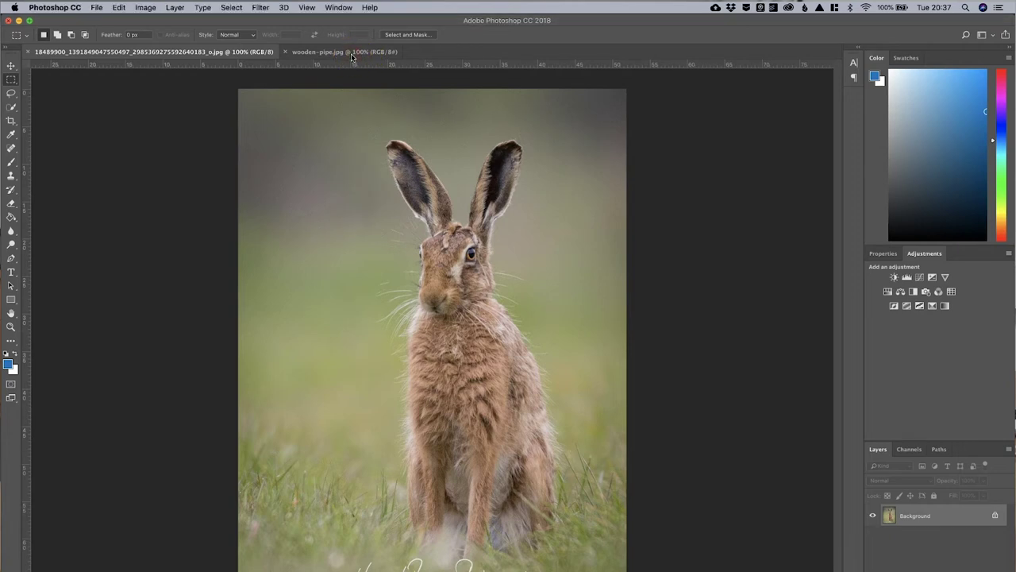
{"action": "left_click", "coordinate": [340, 53]}
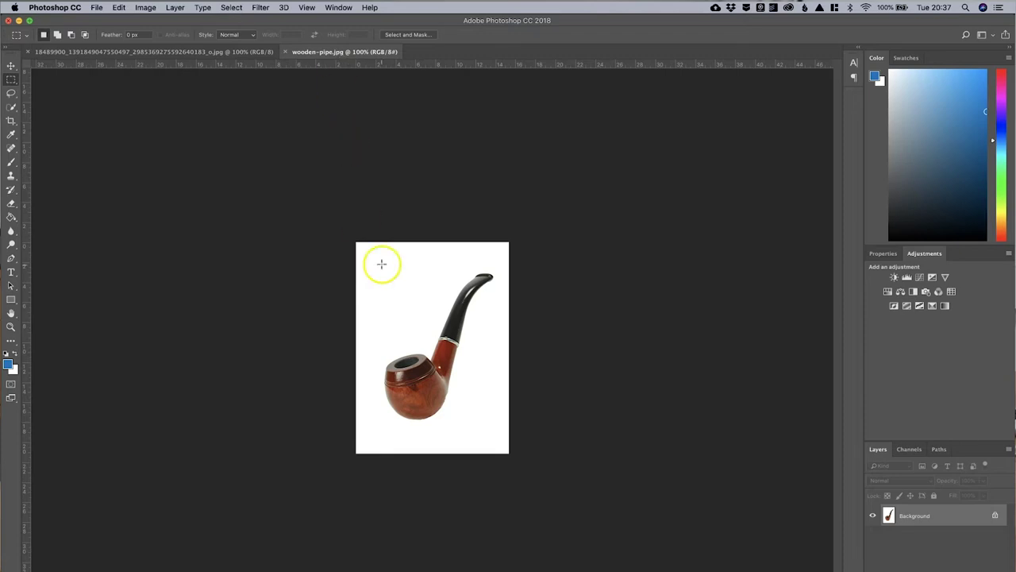
{"action": "scroll", "coordinate": [381, 262], "scroll_direction": "up", "scroll_amount": 5}
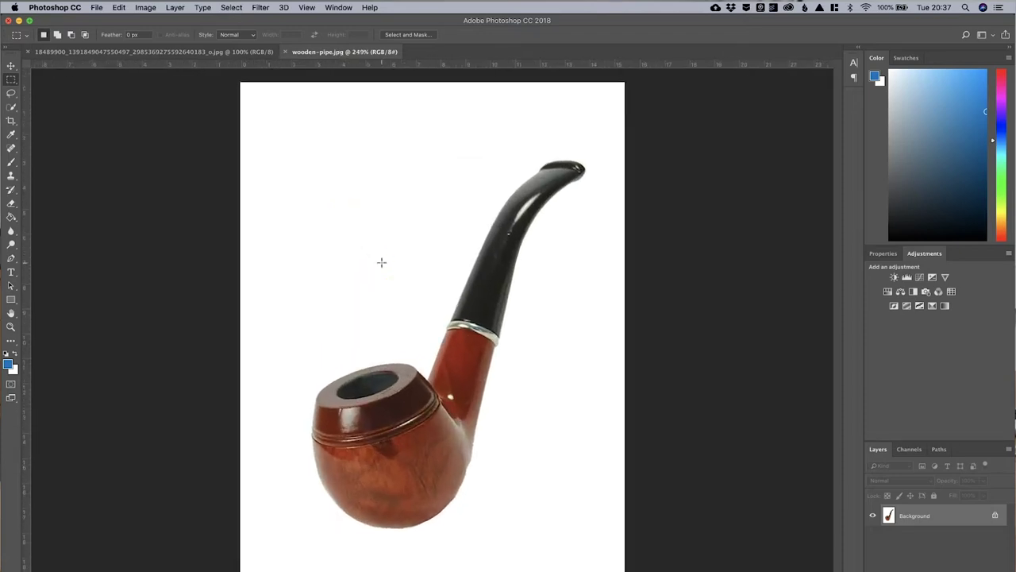
{"action": "scroll", "coordinate": [381, 262], "scroll_direction": "down", "scroll_amount": 1}
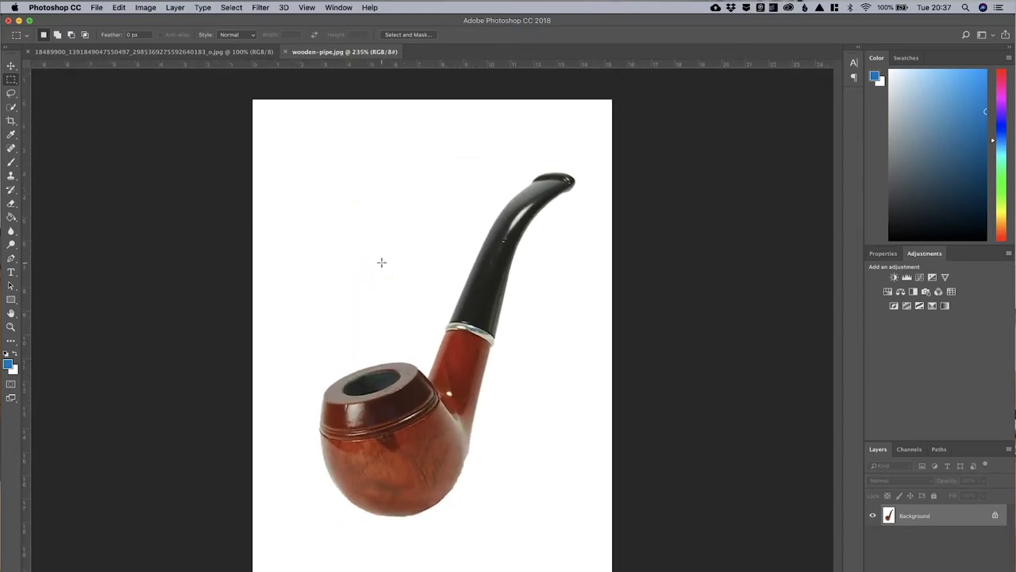
Paint a Quick Selection over the pipe's bowl rim, bowl, black stem and silver band
{"action": "left_click", "coordinate": [12, 108]}
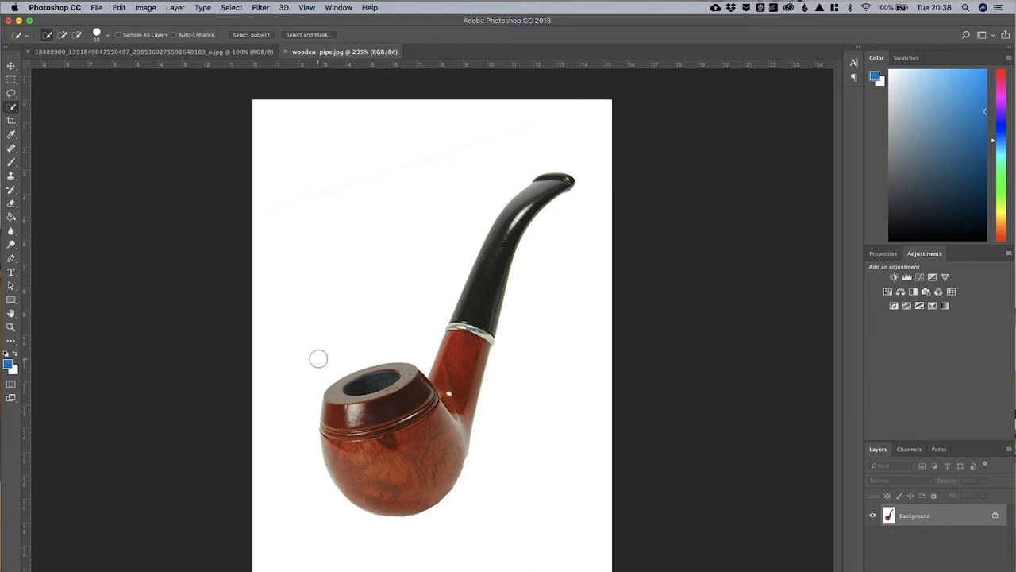
{"action": "left_click_drag", "start_coordinate": [362, 391], "coordinate": [344, 397]}
{"action": "mouse_move", "coordinate": [354, 429]}
{"action": "left_mouse_down"}
{"action": "mouse_move", "coordinate": [358, 471]}
{"action": "mouse_move", "coordinate": [337, 411]}
{"action": "left_mouse_up"}
{"action": "left_click_drag", "start_coordinate": [463, 326], "coordinate": [473, 312]}
{"action": "left_click", "coordinate": [472, 318]}
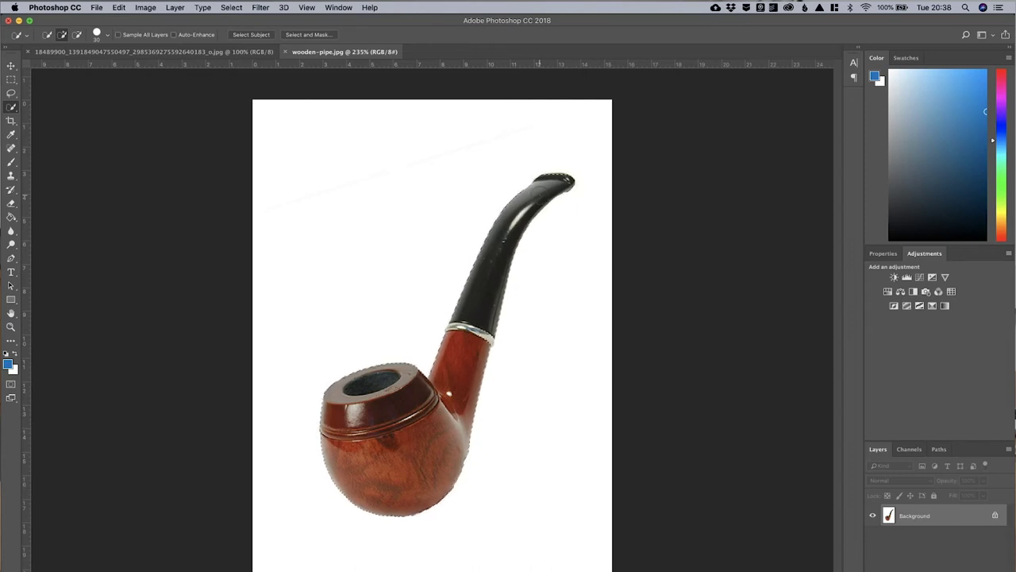
Zoom in on the mouthpiece and add its tip to the selection using a smaller brush
{"action": "scroll", "coordinate": [540, 194], "scroll_direction": "up", "scroll_amount": 6}
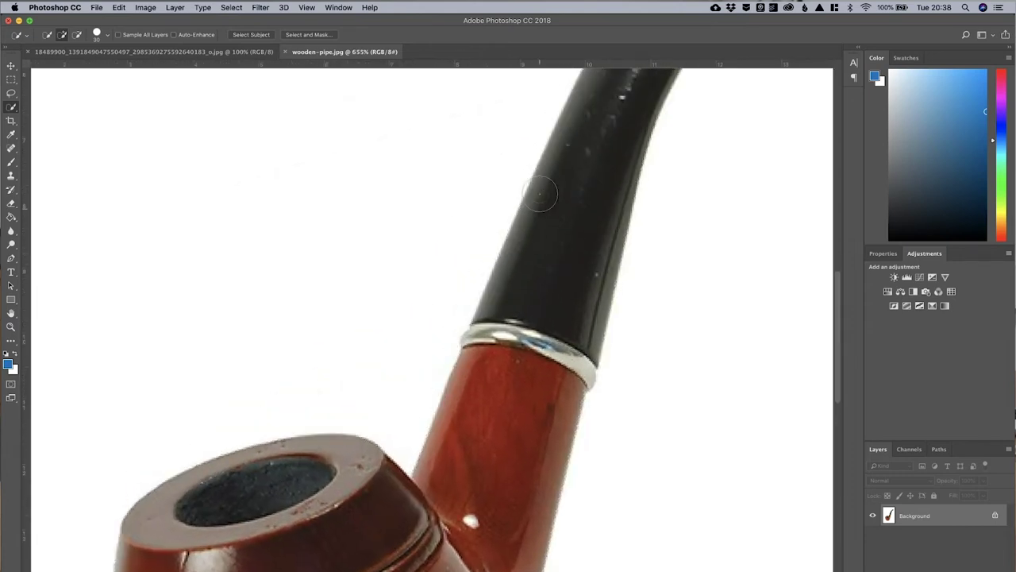
{"action": "scroll", "coordinate": [539, 195], "scroll_direction": "up", "scroll_amount": 5}
{"action": "scroll", "coordinate": [540, 194], "scroll_direction": "right", "scroll_amount": 3}
{"action": "left_click", "coordinate": [571, 204]}
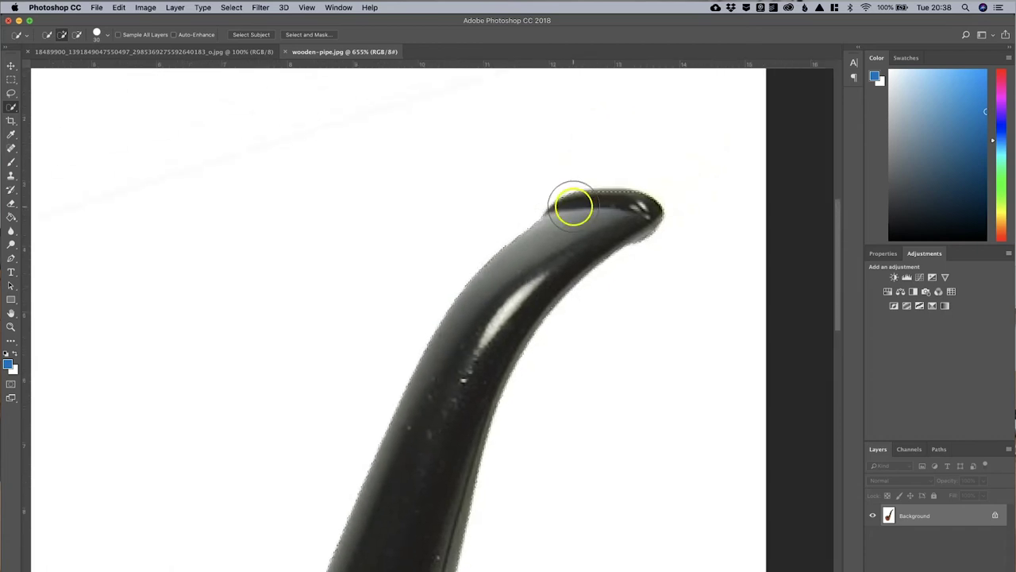
{"action": "key", "text": "bracketleft"}
{"action": "key", "text": "bracketleft"}
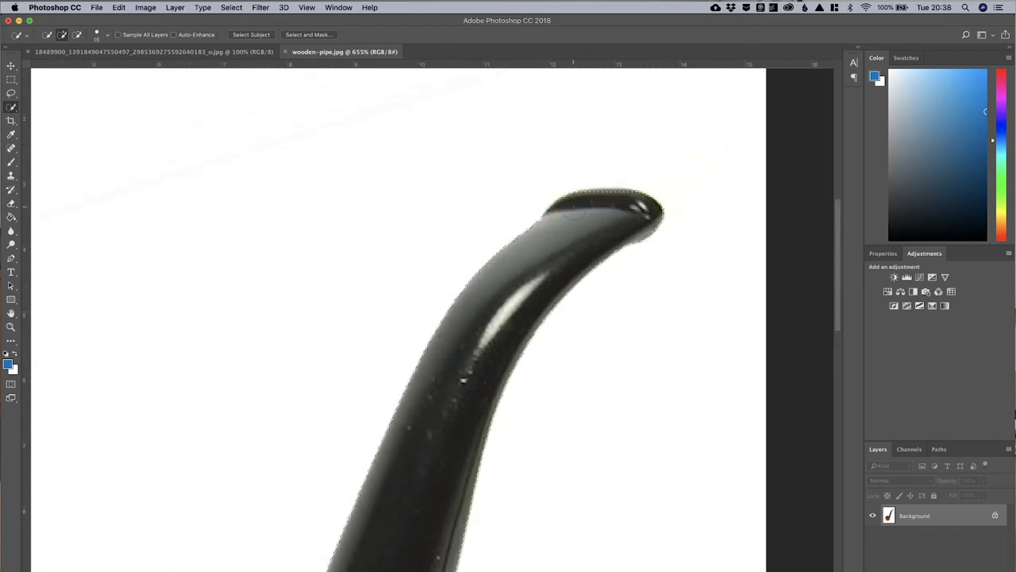
{"action": "left_click_drag", "start_coordinate": [591, 205], "coordinate": [639, 205]}
{"action": "right_click", "coordinate": [558, 235]}
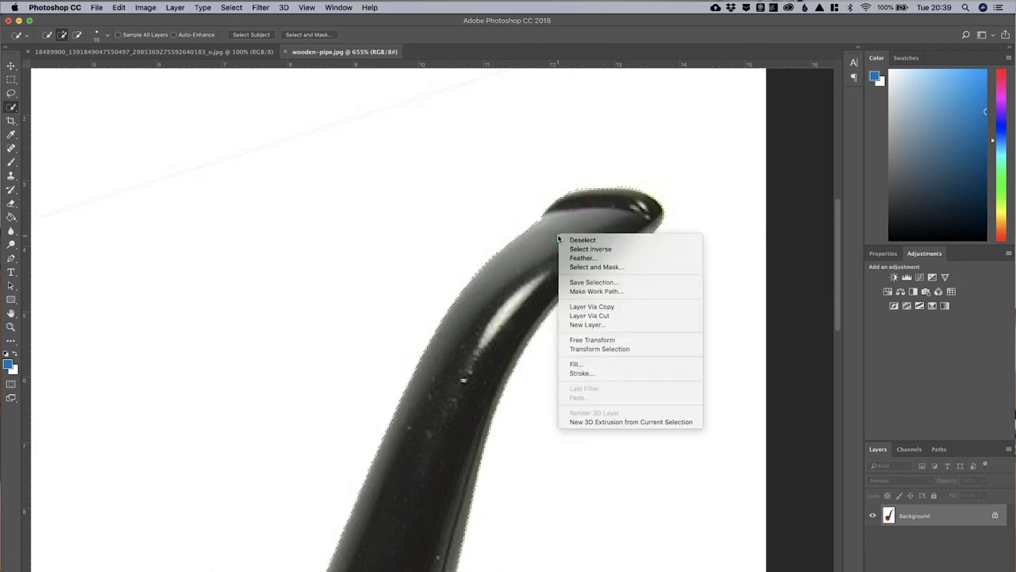
{"action": "left_click_drag", "start_coordinate": [558, 236], "coordinate": [571, 268]}
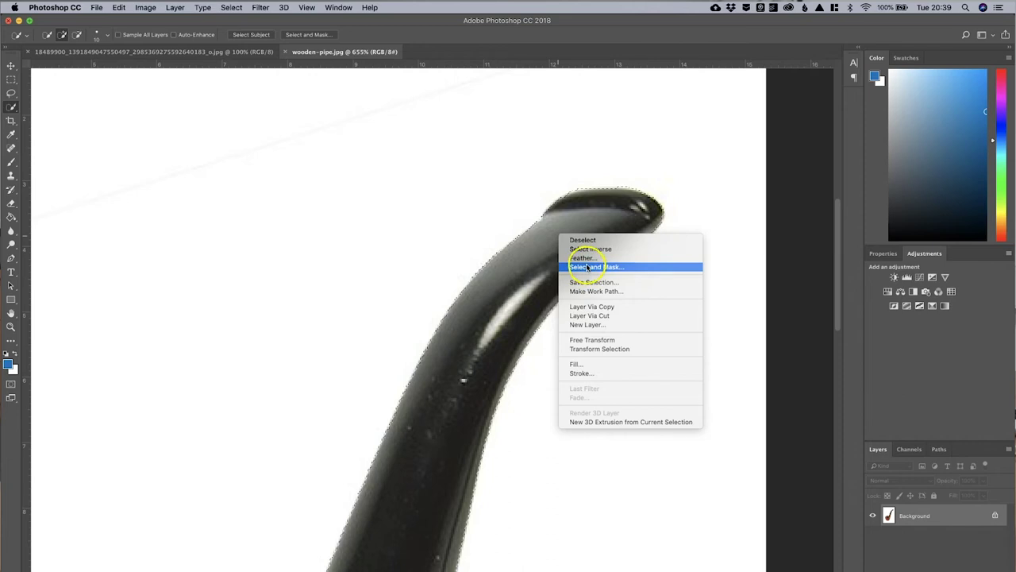
In Select and Mask, refine the edge with 1 px feather, 6% contrast and +15% shift edge
{"action": "left_click", "coordinate": [587, 267]}
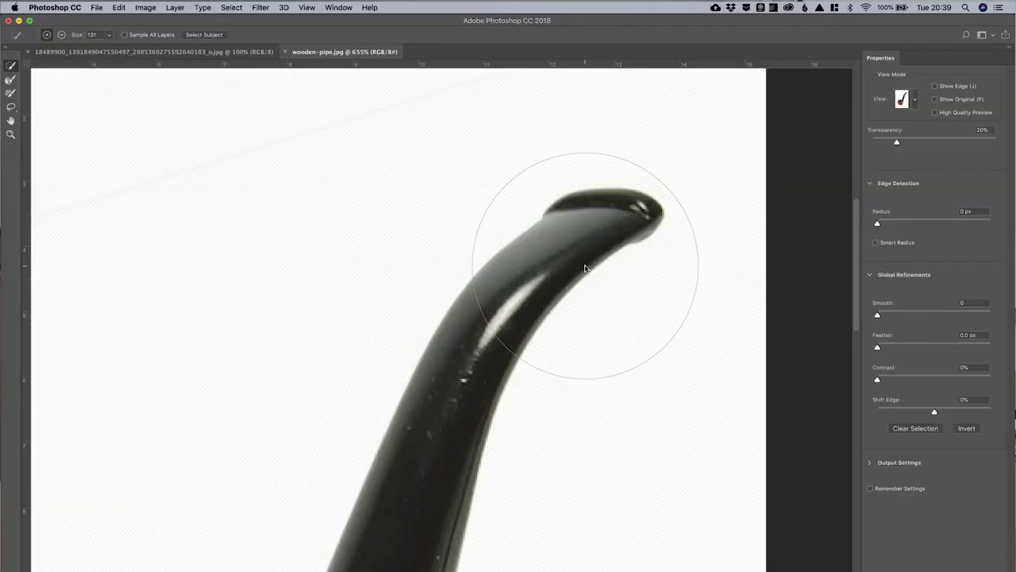
{"action": "scroll", "coordinate": [669, 302], "scroll_direction": "down", "scroll_amount": 3}
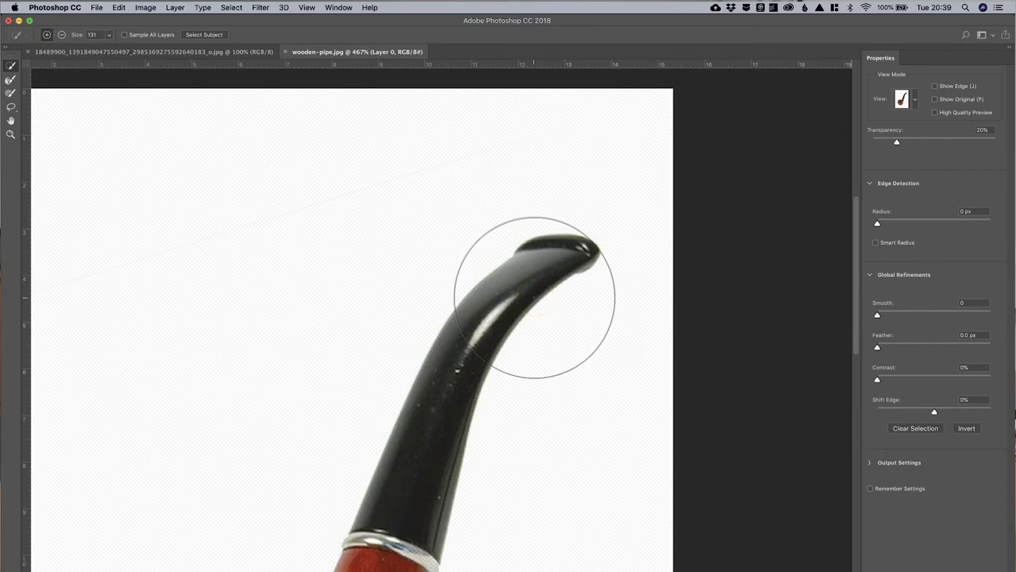
{"action": "scroll", "coordinate": [535, 297], "scroll_direction": "down", "scroll_amount": 3}
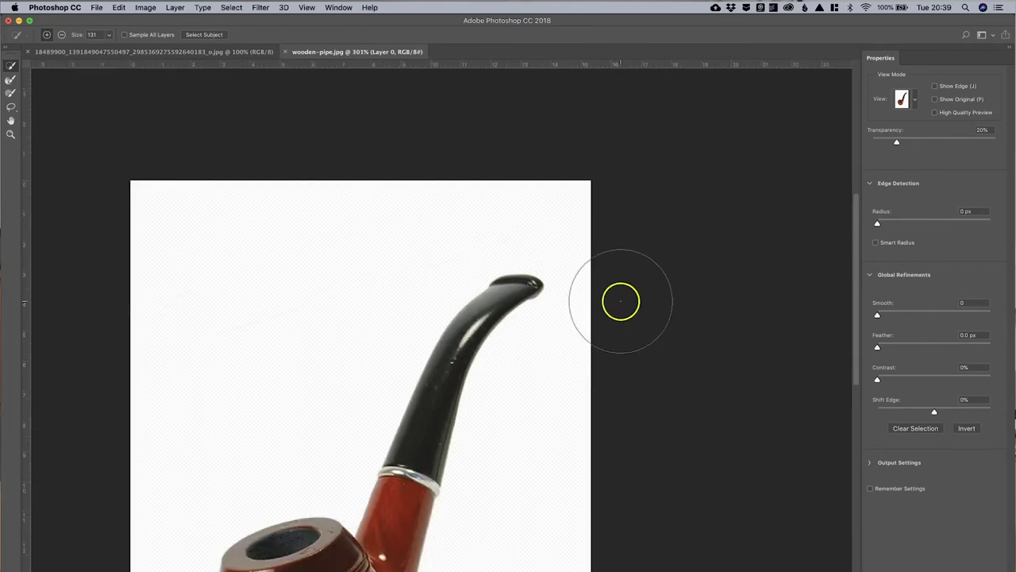
{"action": "scroll", "coordinate": [671, 307], "scroll_direction": "down", "scroll_amount": 5}
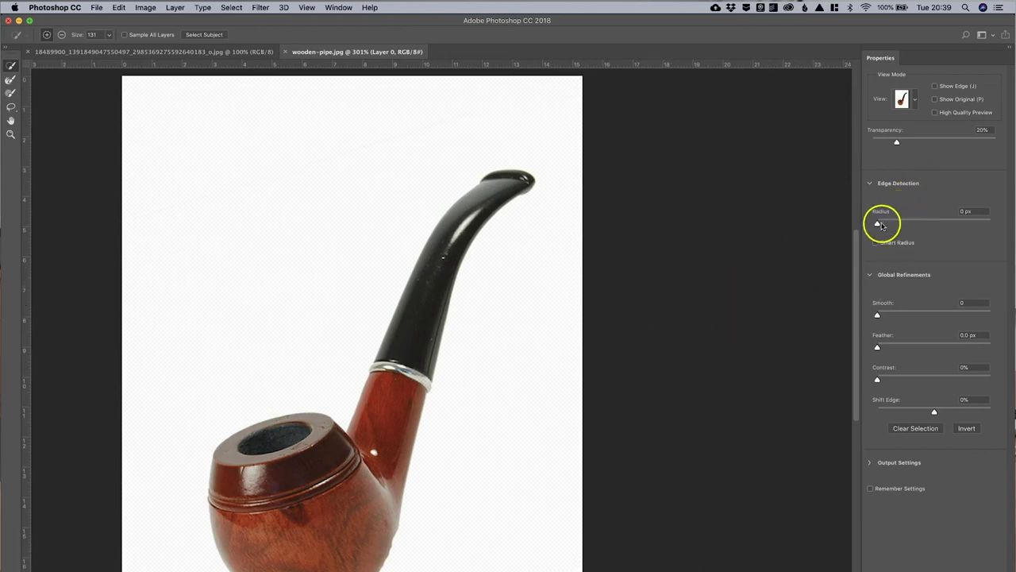
{"action": "left_click", "coordinate": [878, 226]}
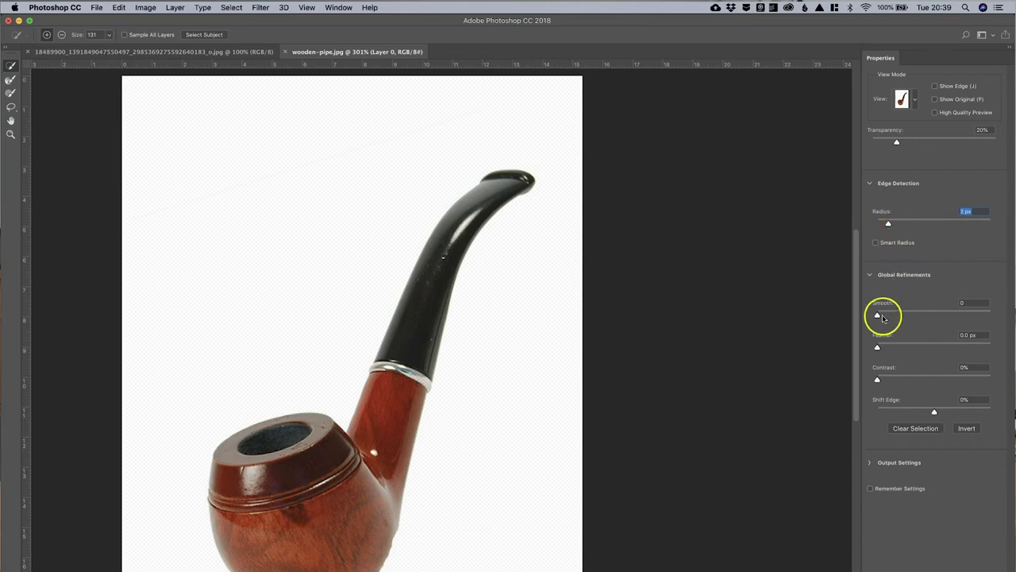
{"action": "left_click", "coordinate": [880, 347]}
{"action": "mouse_move", "coordinate": [879, 347]}
{"action": "left_mouse_down"}
{"action": "mouse_move", "coordinate": [983, 347]}
{"action": "mouse_move", "coordinate": [879, 347]}
{"action": "left_mouse_up"}
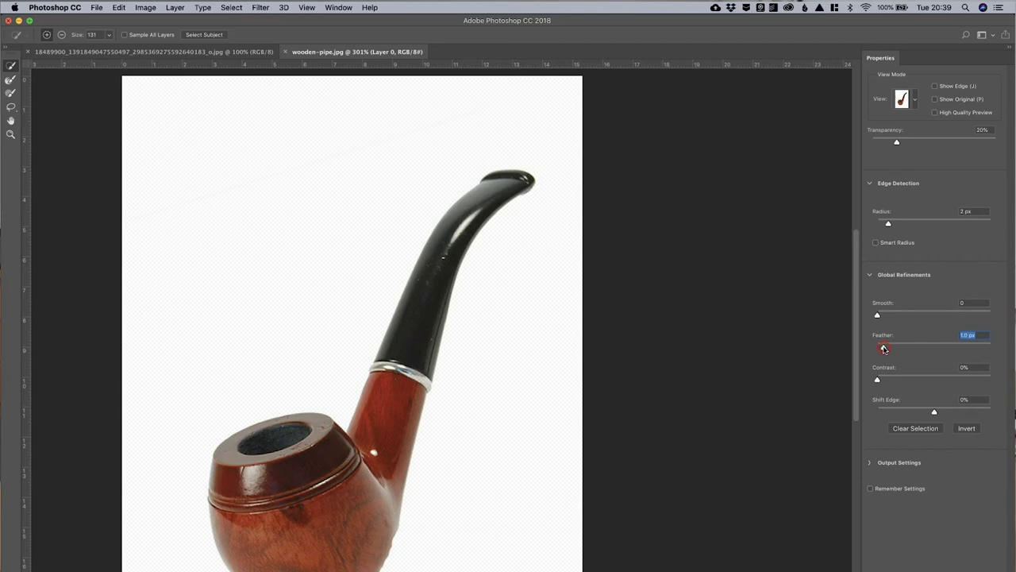
{"action": "left_click_drag", "start_coordinate": [884, 348], "coordinate": [884, 381]}
{"action": "mouse_move", "coordinate": [934, 412]}
{"action": "left_mouse_down"}
{"action": "mouse_move", "coordinate": [971, 412]}
{"action": "mouse_move", "coordinate": [923, 419]}
{"action": "mouse_move", "coordinate": [983, 414]}
{"action": "mouse_move", "coordinate": [942, 415]}
{"action": "left_mouse_up"}
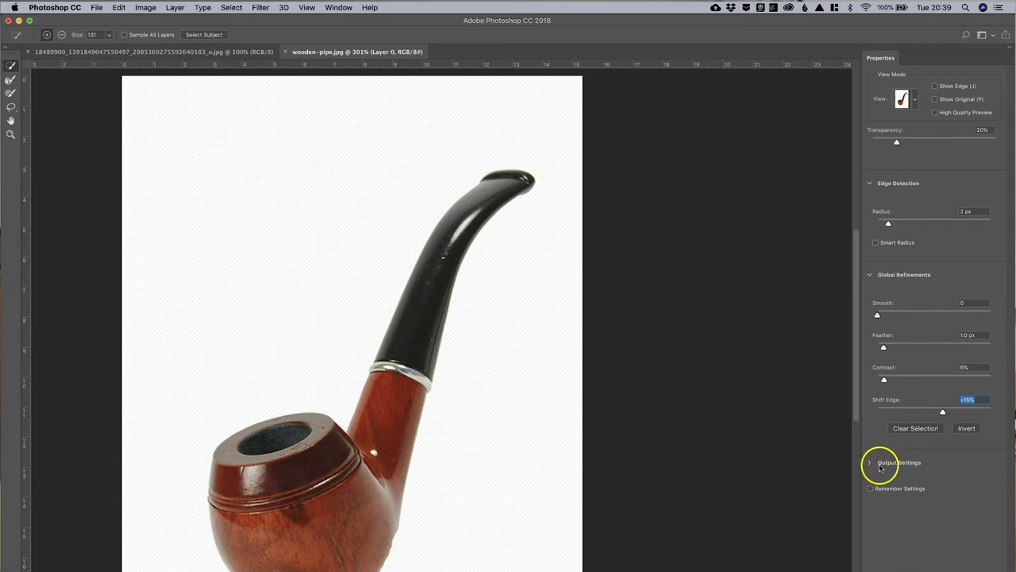
Output the refined pipe cut-out to a new layer and apply
{"action": "left_click", "coordinate": [870, 463]}
{"action": "left_click", "coordinate": [945, 529]}
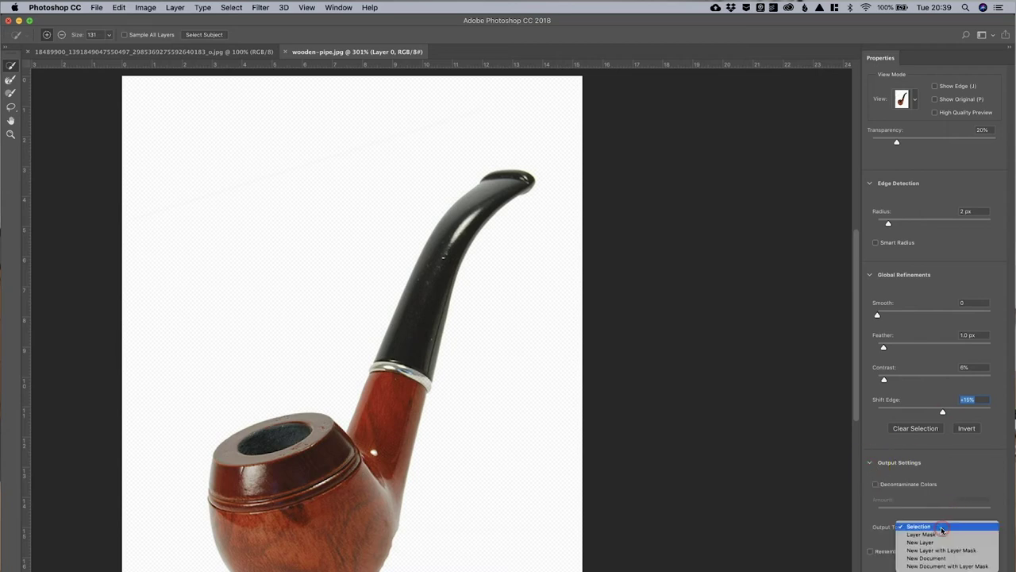
{"action": "left_click", "coordinate": [933, 543]}
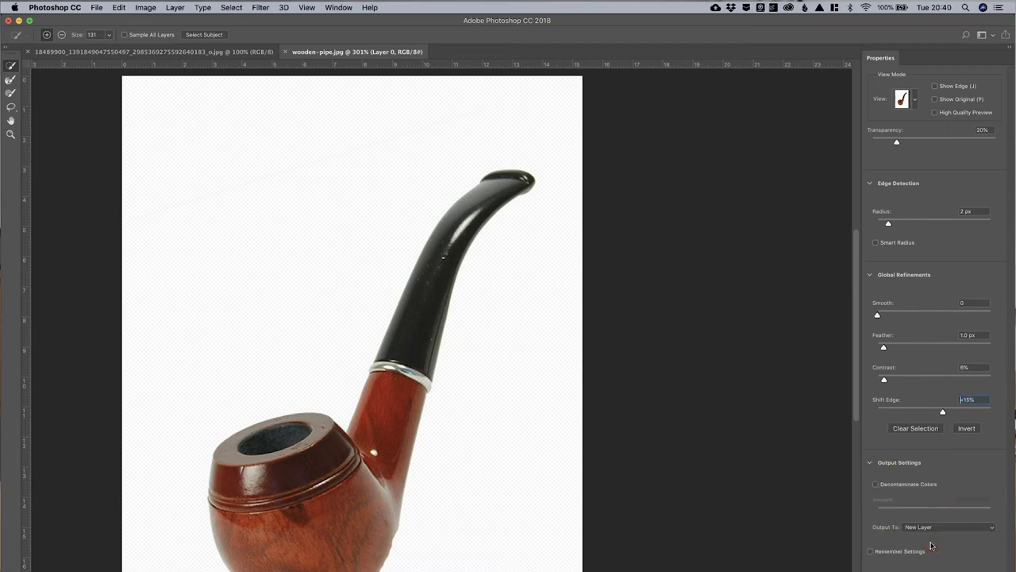
{"action": "key", "text": "Return"}
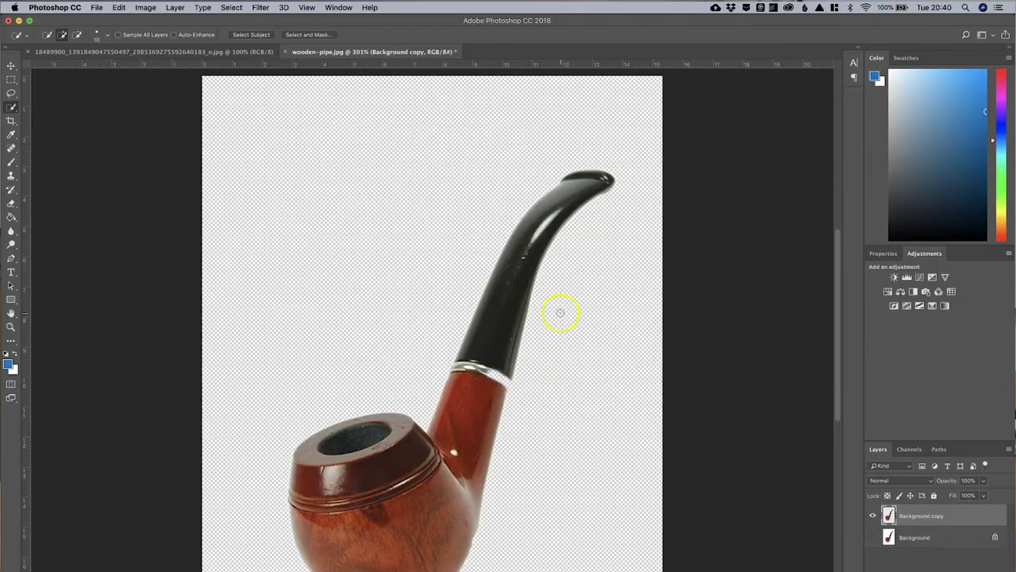
Drag the cut-out pipe layer with the Move tool into the hare photo beside its chest
{"action": "scroll", "coordinate": [364, 222], "scroll_direction": "down", "scroll_amount": 2}
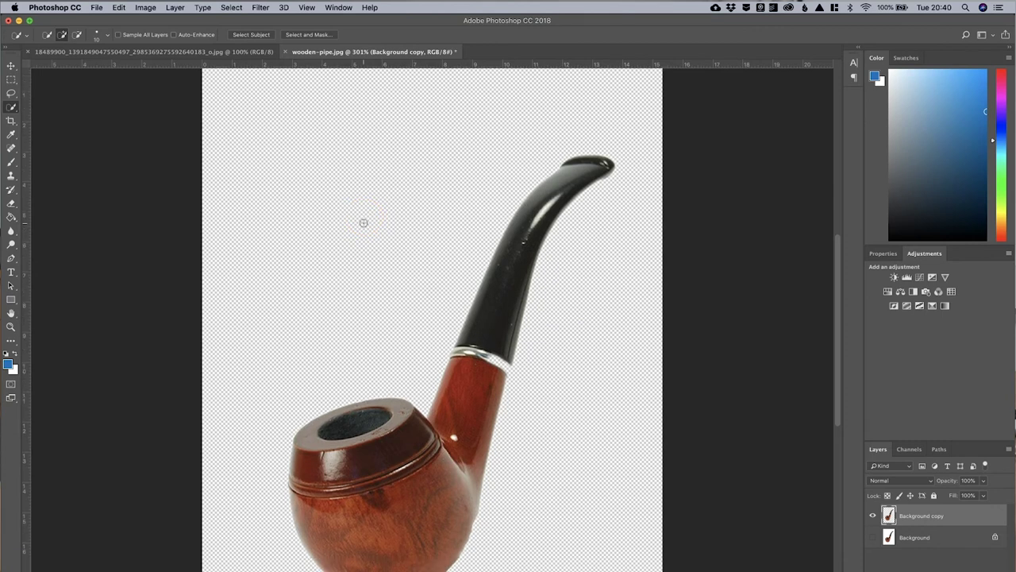
{"action": "left_click", "coordinate": [10, 68]}
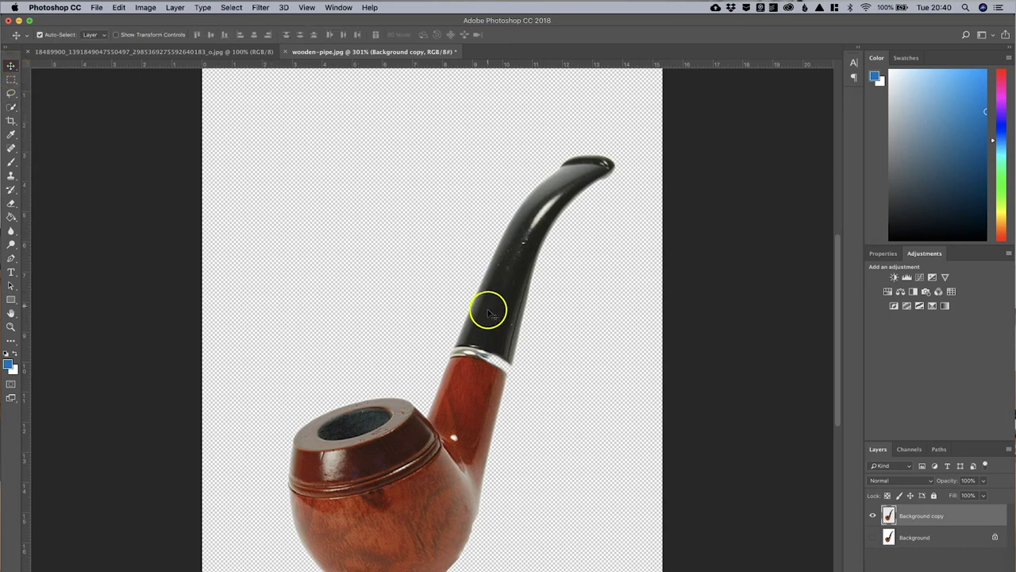
{"action": "left_click_drag", "start_coordinate": [489, 313], "coordinate": [219, 54]}
{"action": "left_click_drag", "start_coordinate": [425, 284], "coordinate": [395, 386]}
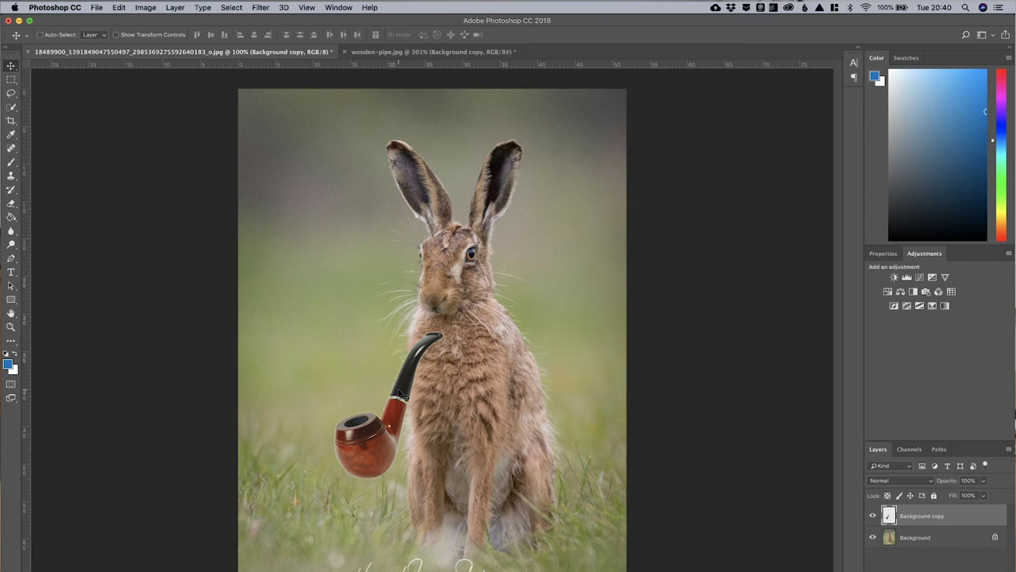
Scale the pipe proportionally to about 56% and set its mouthpiece between the hare's lips
{"action": "key", "text": "super+t"}
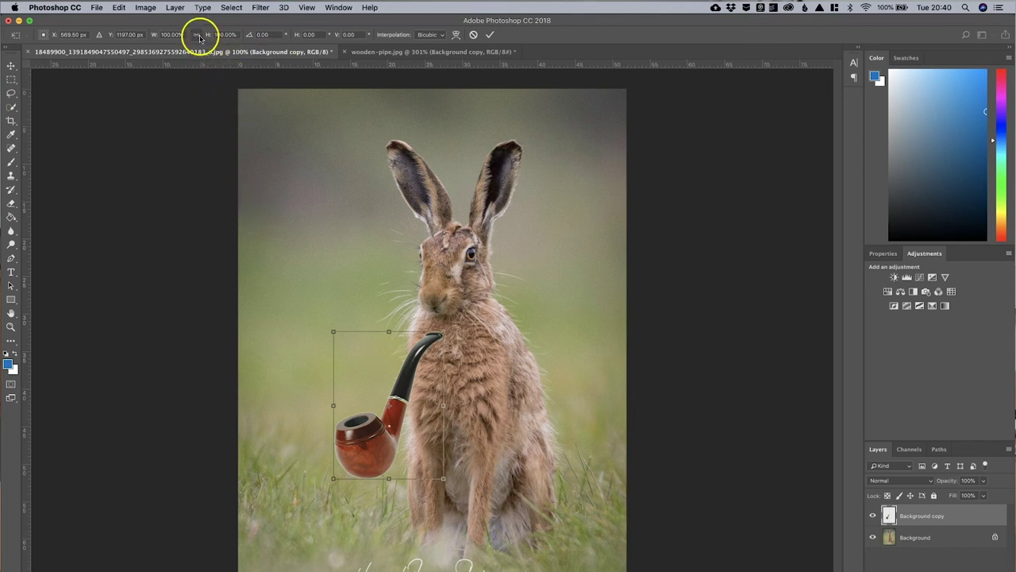
{"action": "left_click", "coordinate": [196, 37]}
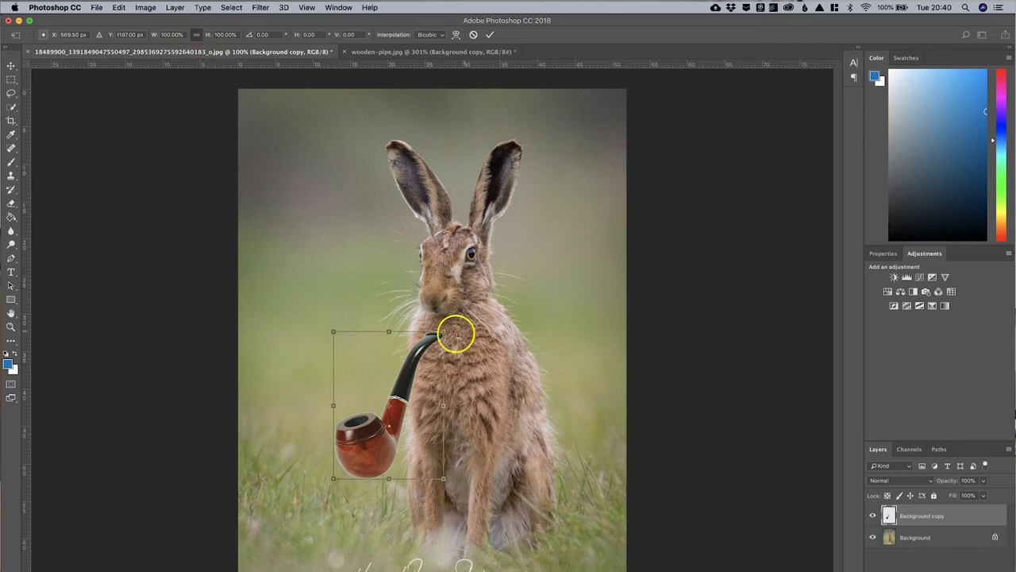
{"action": "left_click_drag", "start_coordinate": [446, 333], "coordinate": [395, 390]}
{"action": "left_click_drag", "start_coordinate": [377, 431], "coordinate": [416, 362]}
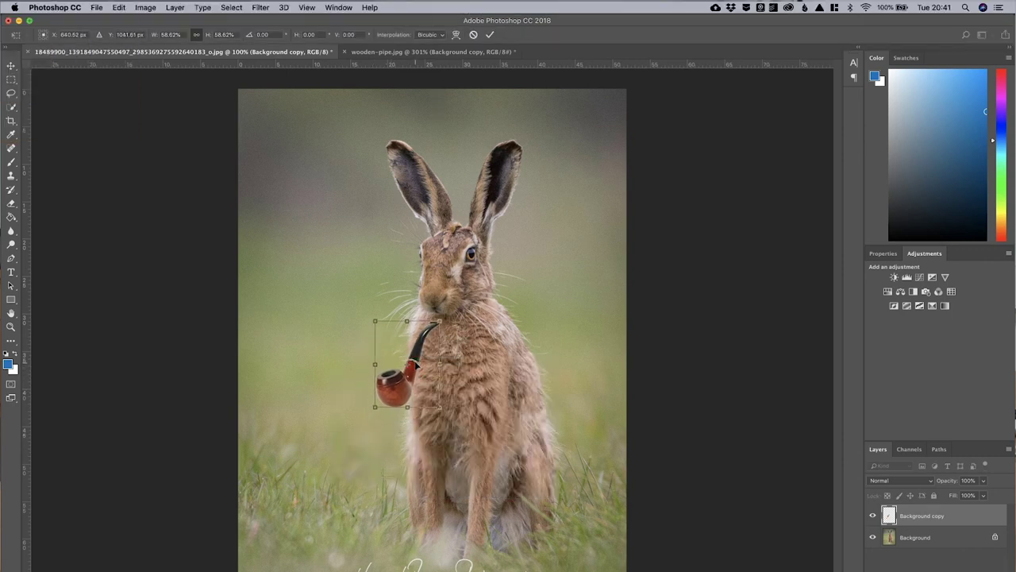
{"action": "scroll", "coordinate": [416, 364], "scroll_direction": "up", "scroll_amount": 10}
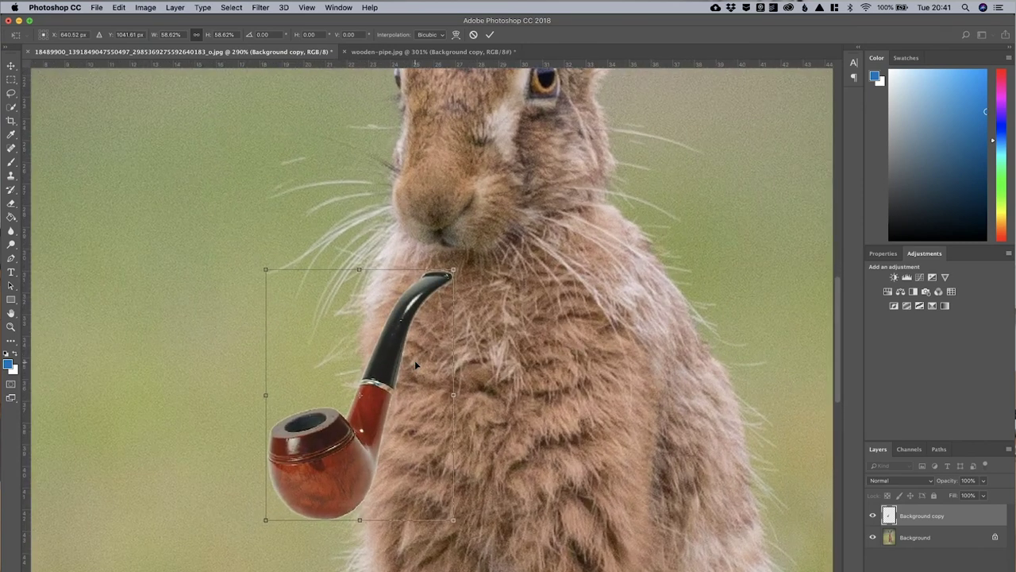
{"action": "left_click_drag", "start_coordinate": [408, 333], "coordinate": [414, 302]}
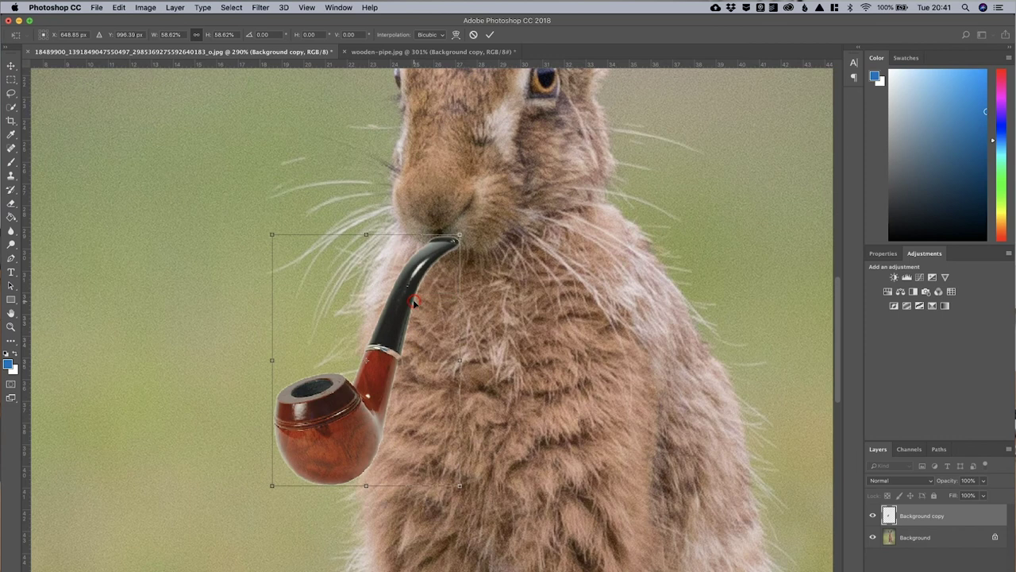
{"action": "left_click_drag", "start_coordinate": [459, 235], "coordinate": [448, 249]}
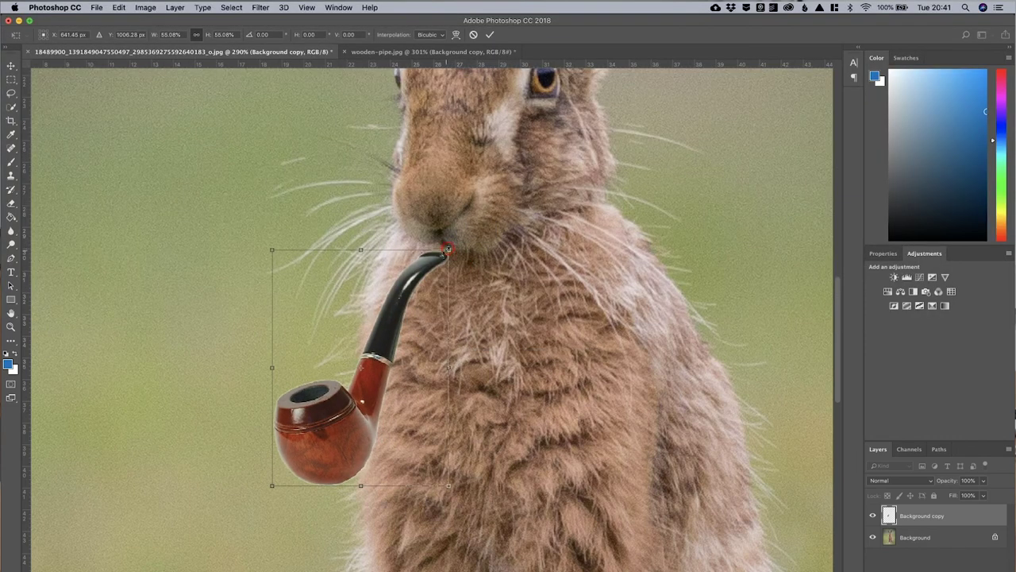
{"action": "left_click_drag", "start_coordinate": [415, 291], "coordinate": [421, 275]}
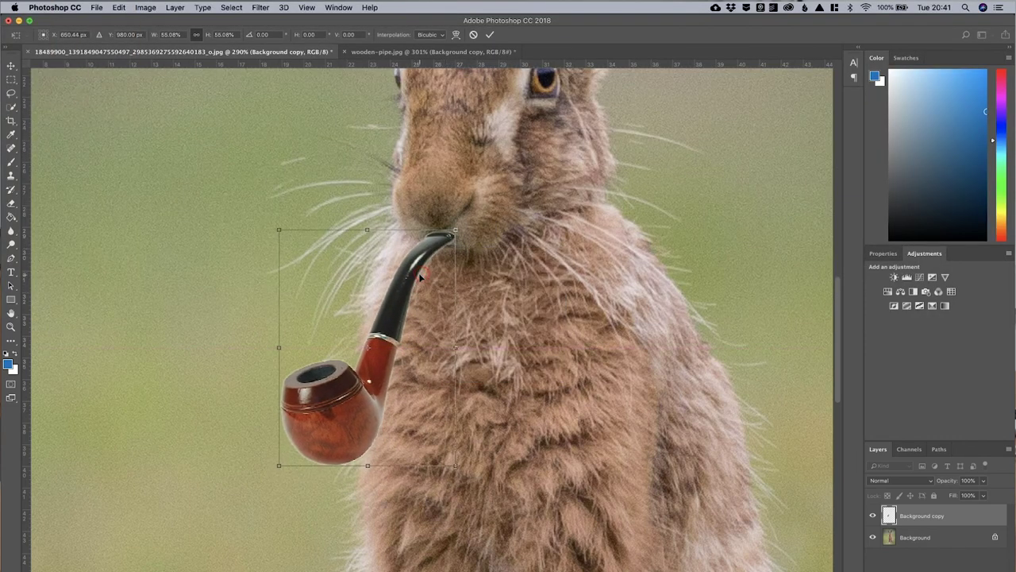
{"action": "key", "text": "Return"}
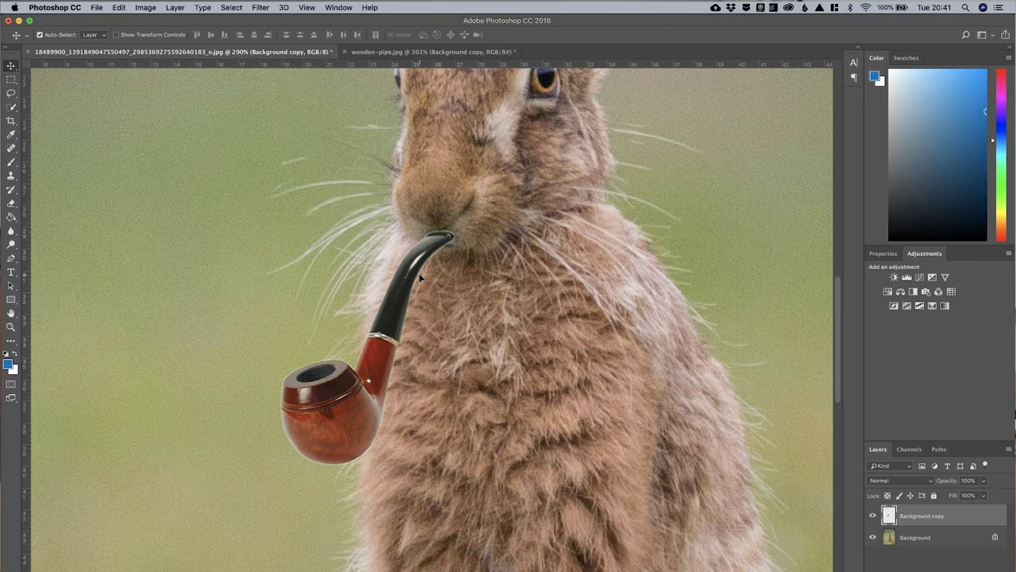
{"action": "scroll", "coordinate": [397, 225], "scroll_direction": "down", "scroll_amount": 10}
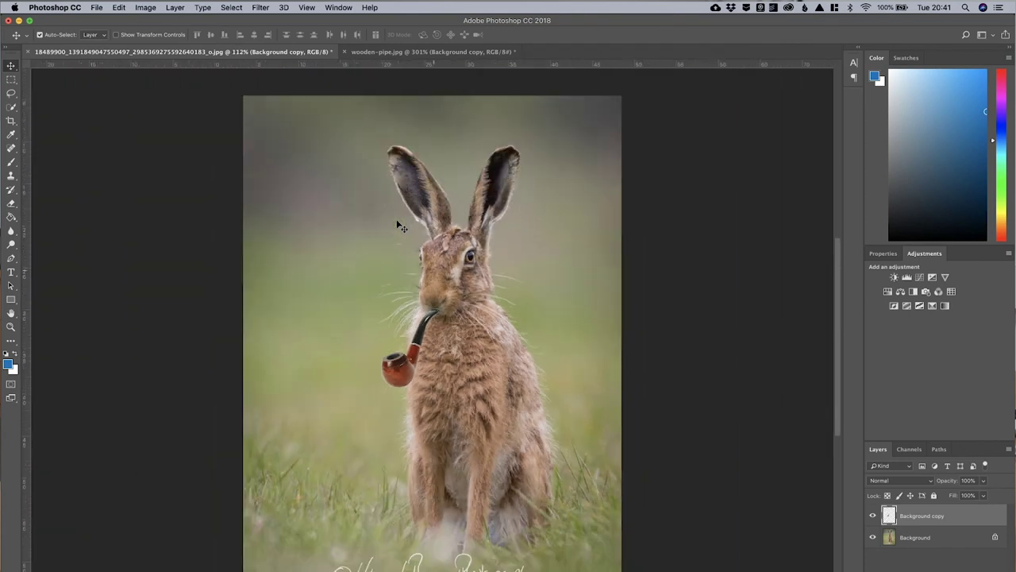